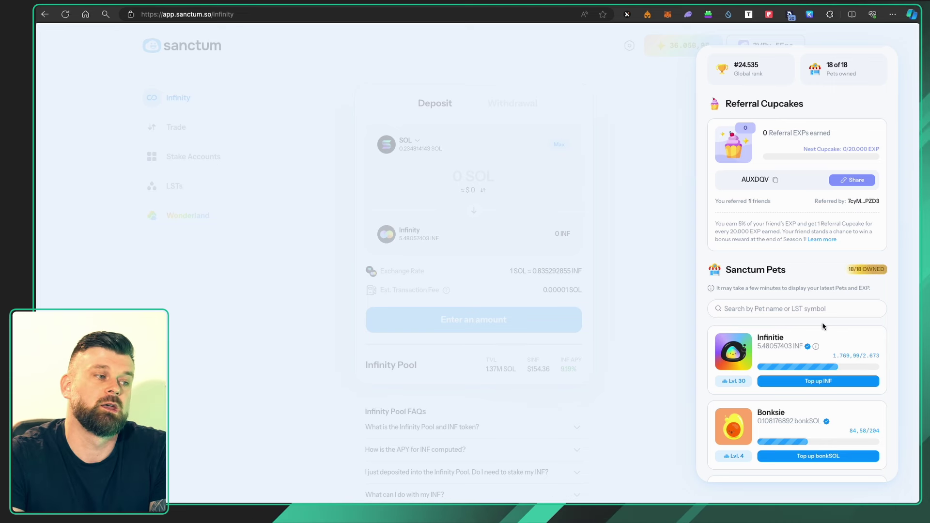
- Review the list of owned Sanctum pets and the token balances held in the wallet extension
scroll(819, 319, down, 3)
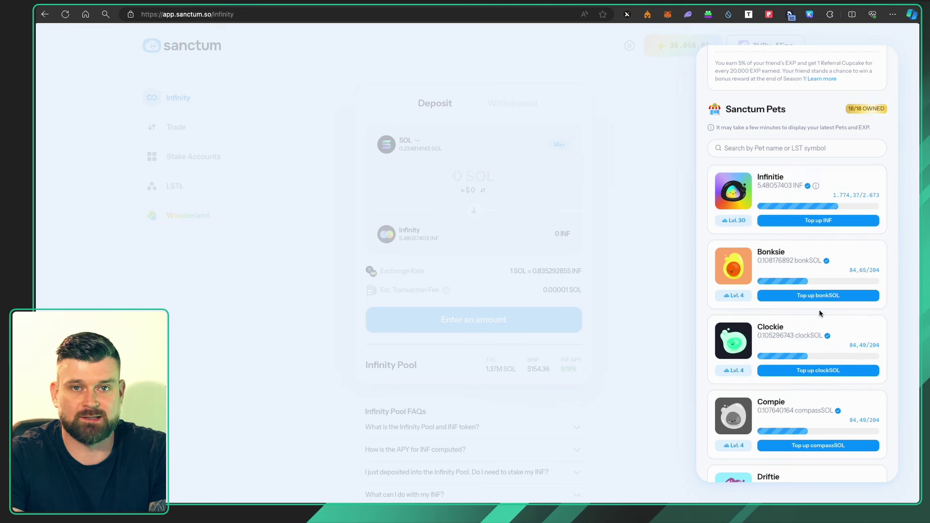
scroll(820, 320, up, 6)
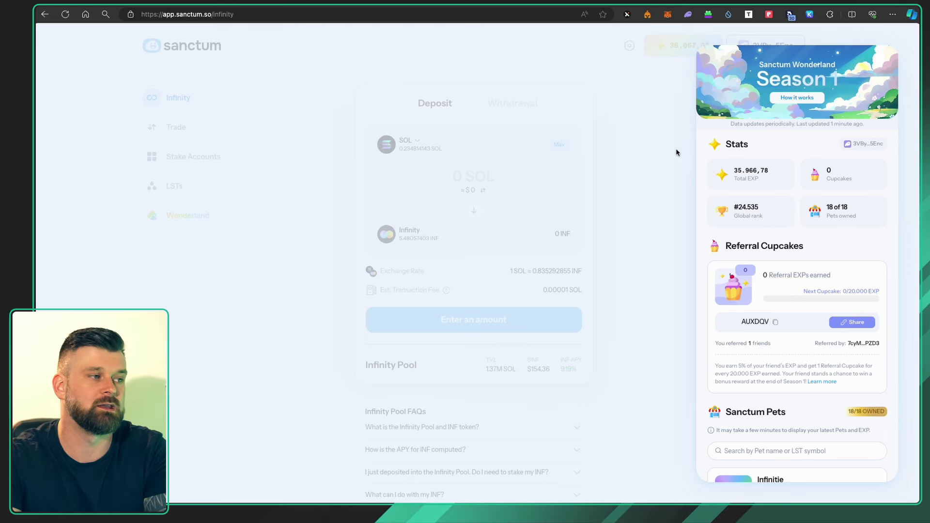
click(689, 14)
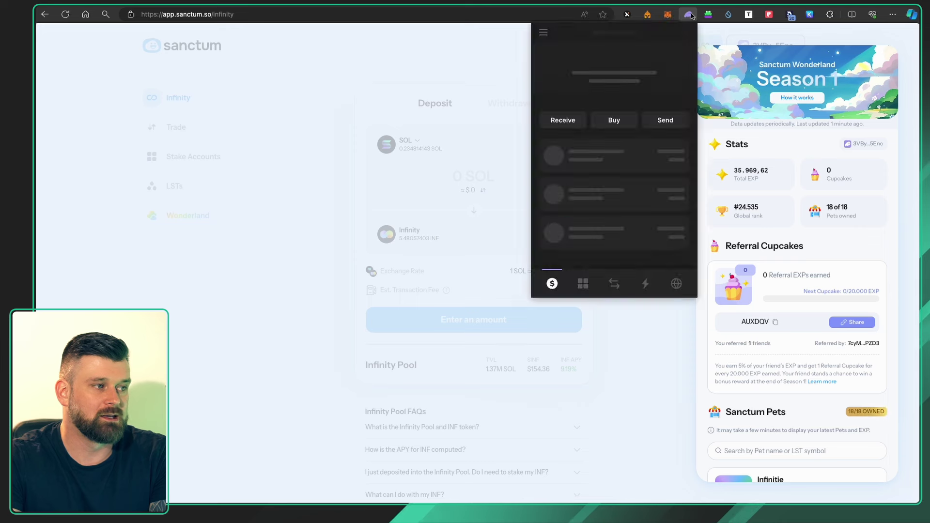
scroll(654, 153, down, 1)
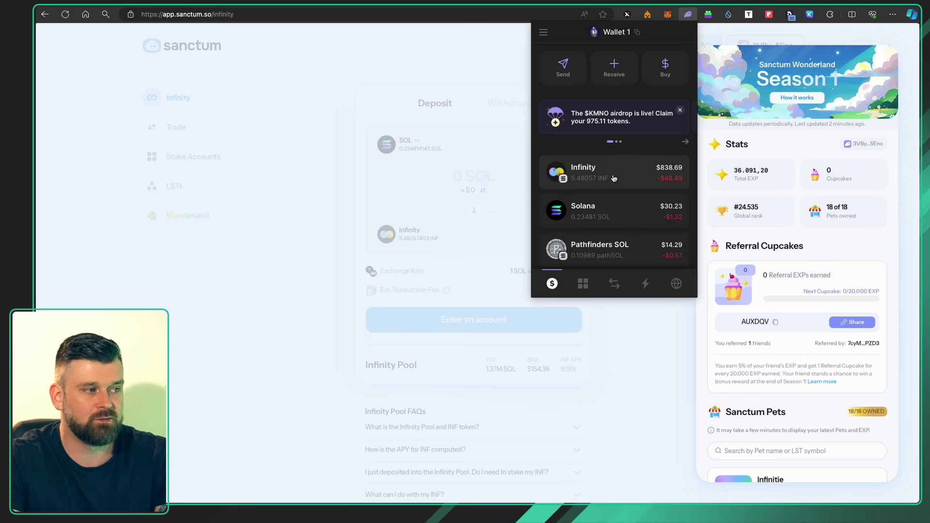
scroll(635, 176, down, 3)
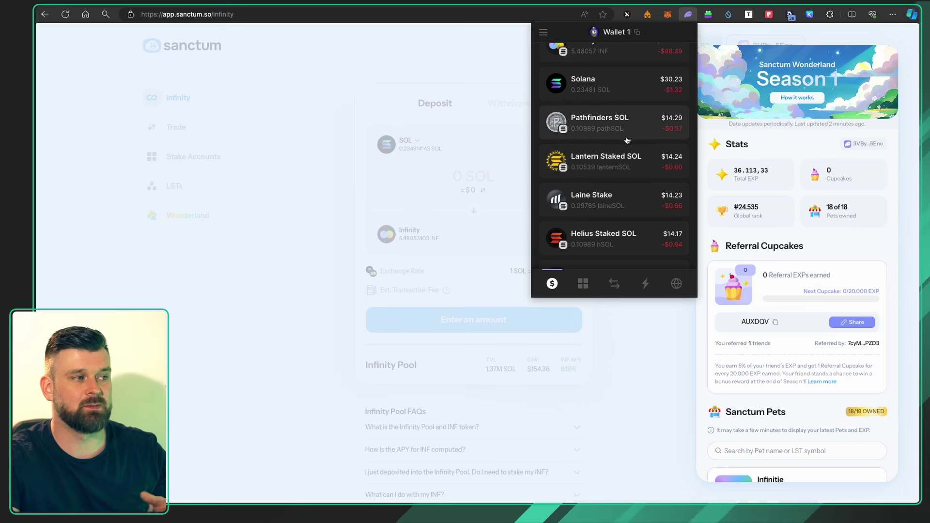
scroll(628, 106, up, 1)
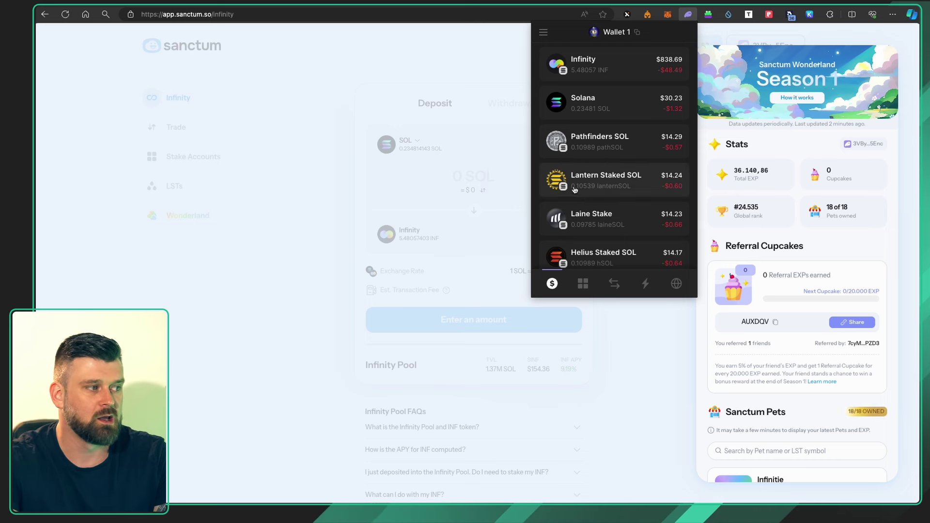
click(361, 253)
- Start a top-up of the Infinitie pet to bring up a SOL to INF trade
scroll(794, 264, down, 4)
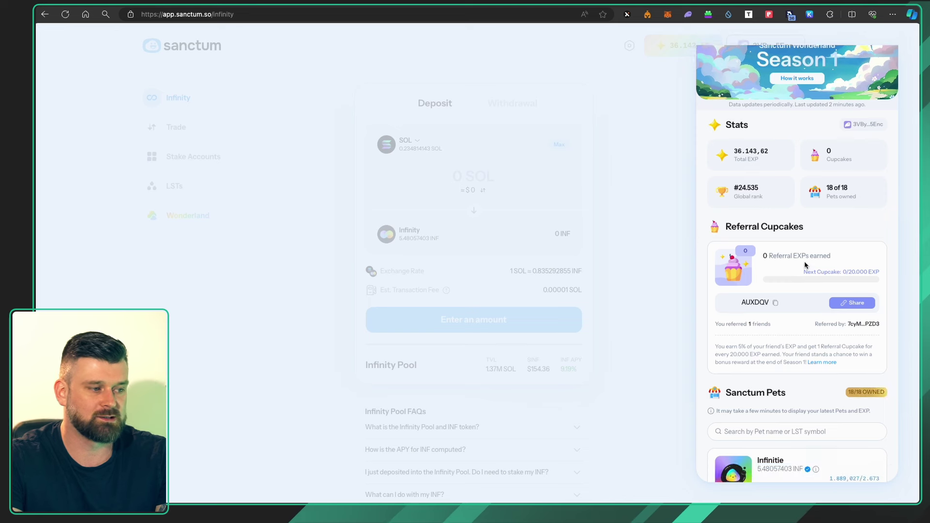
scroll(801, 269, down, 2)
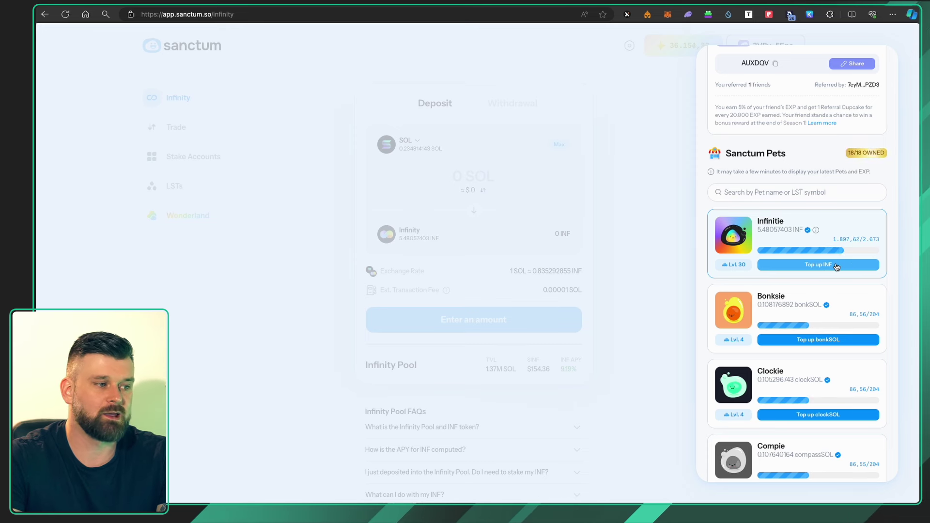
click(808, 266)
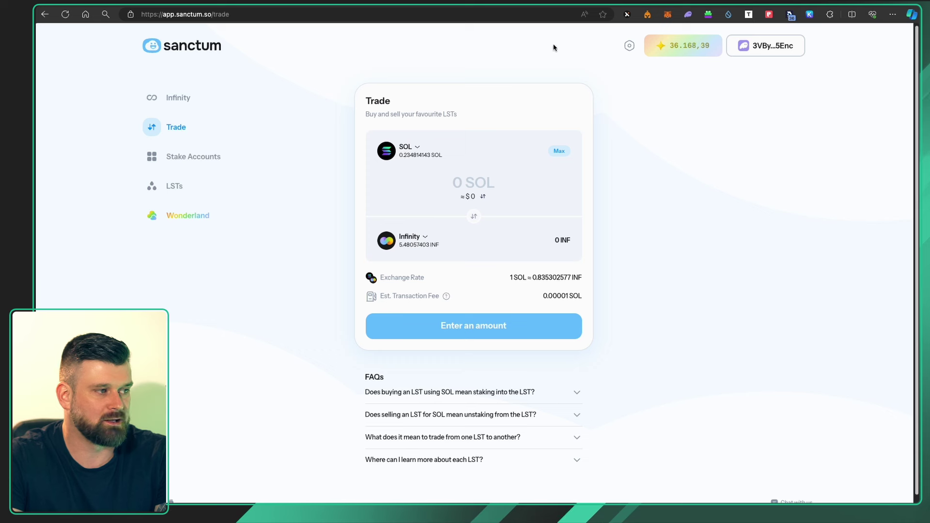
- Check the token balances in the wallet and set the amount to trade for INF to 0.1 SOL
click(689, 18)
scroll(617, 174, down, 3)
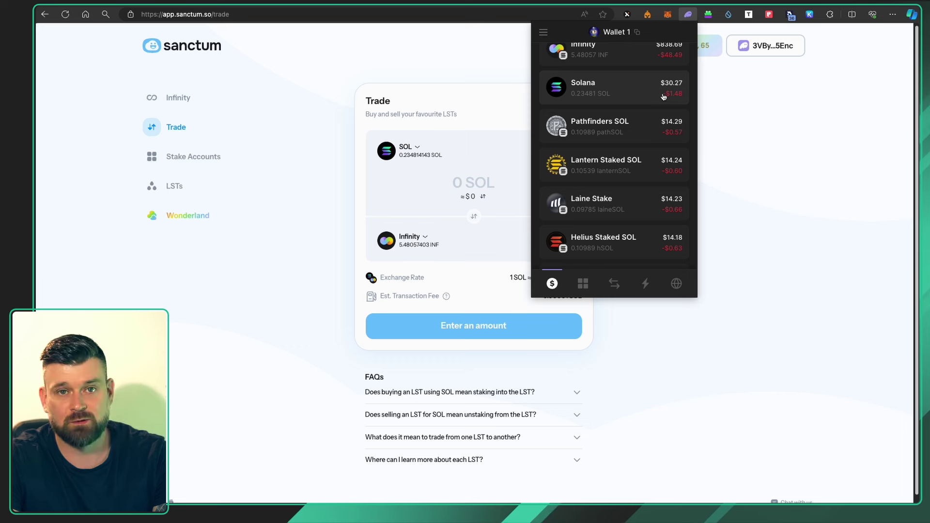
click(710, 149)
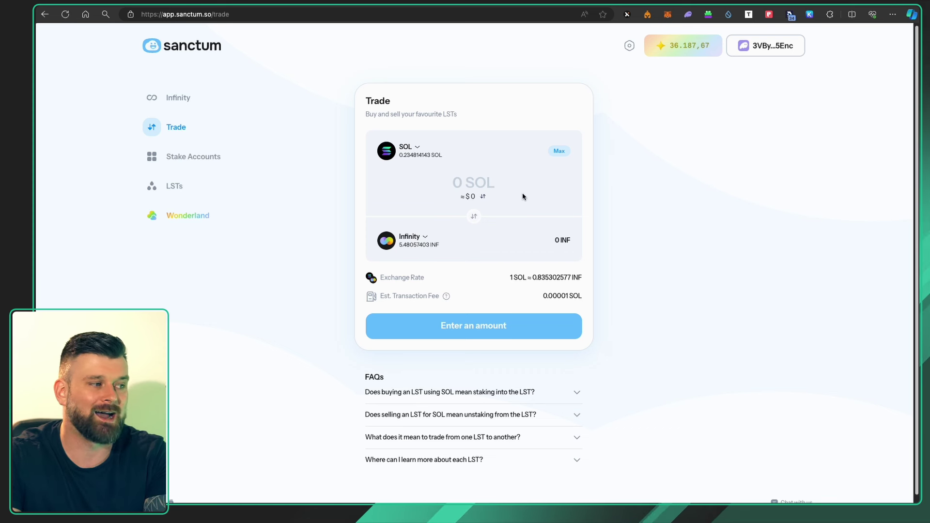
click(489, 183)
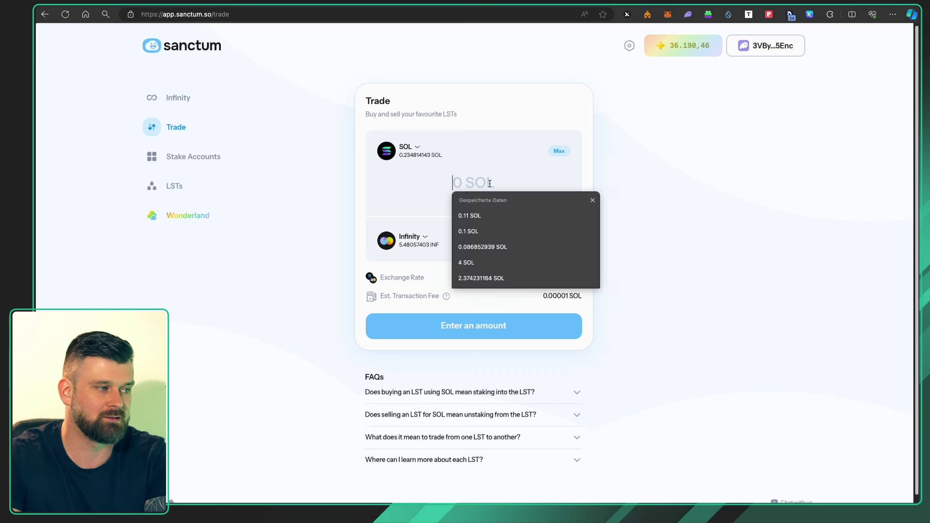
click(470, 232)
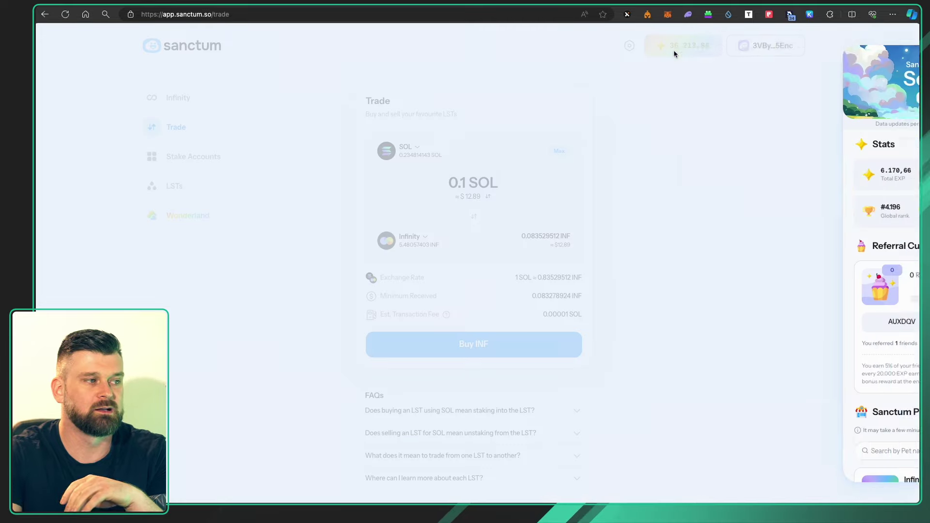
- Review the Wonderland Season 1 stats and the levels and EXP of the owned pets
click(677, 47)
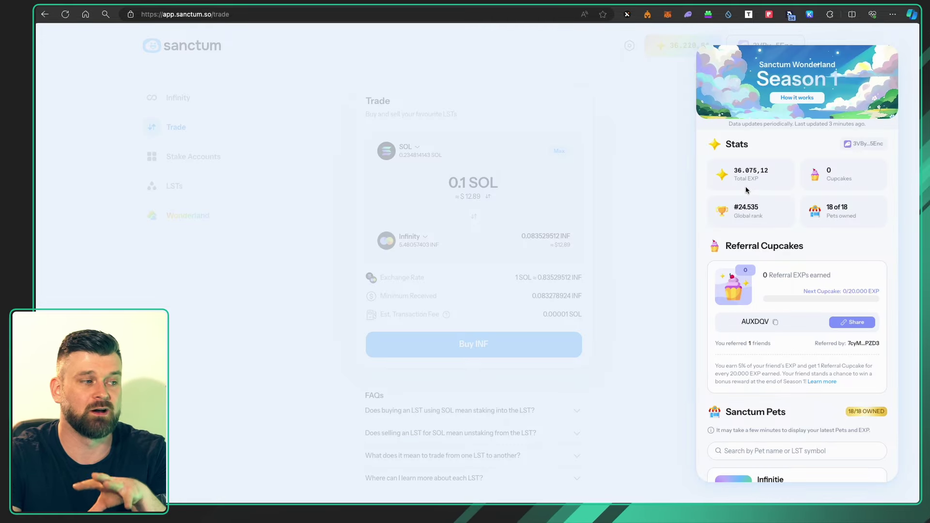
scroll(762, 271, down, 10)
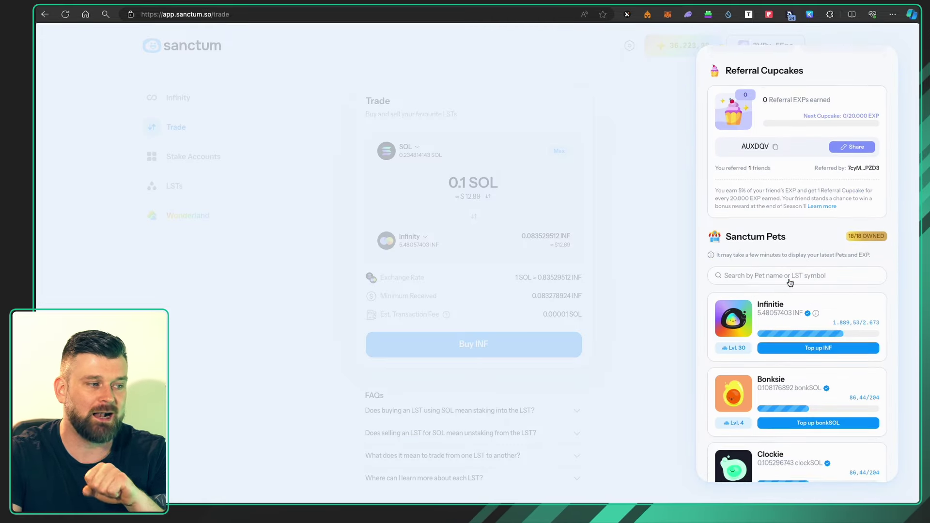
scroll(790, 286, down, 6)
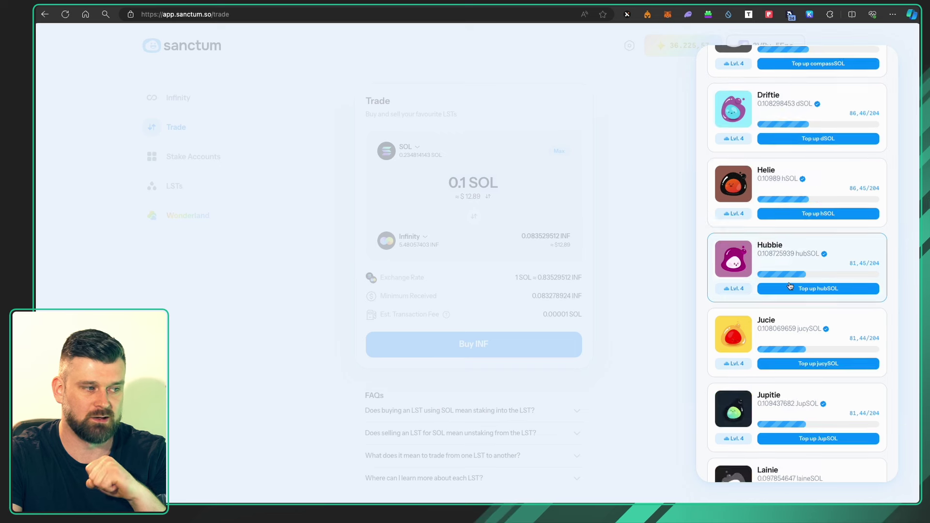
click(660, 196)
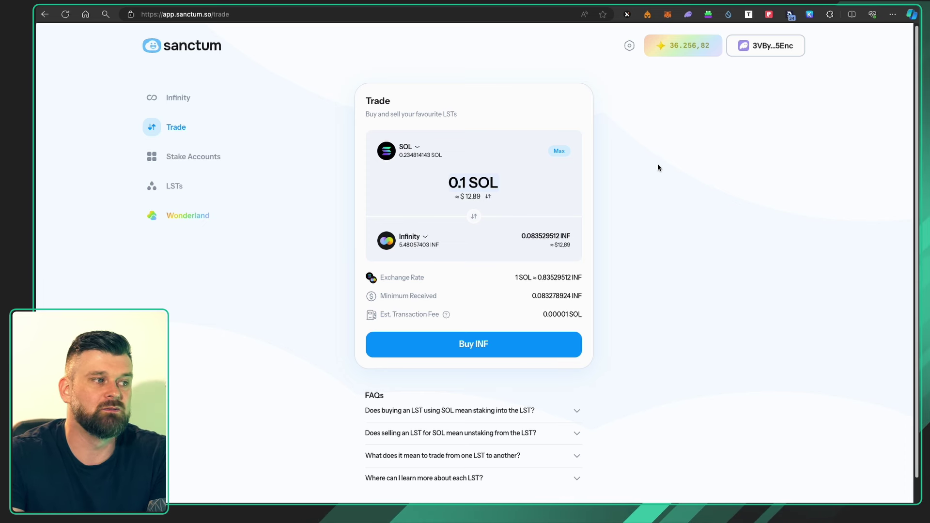
- Find the Jupitie pet among the owned pets and start its top-up as a SOL to JupSOL trade
click(683, 45)
scroll(819, 310, down, 4)
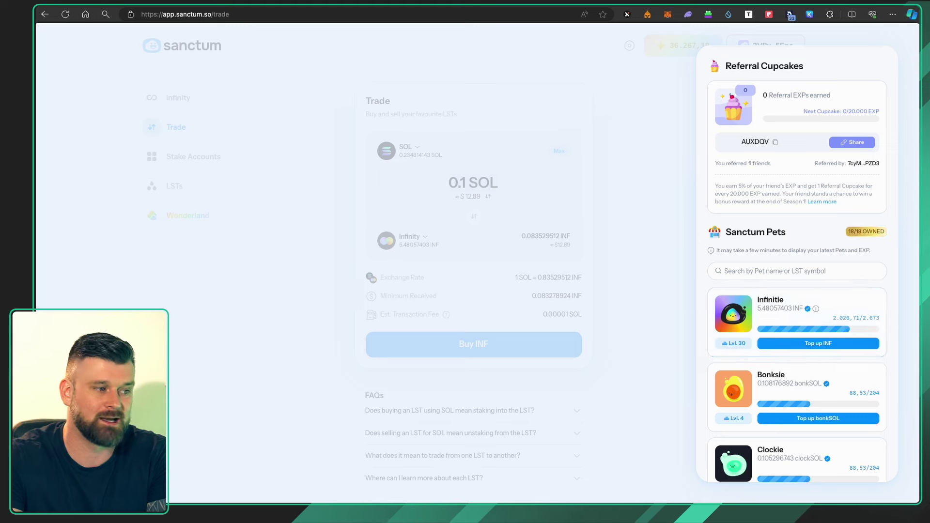
scroll(873, 359, down, 1)
scroll(873, 359, down, 9)
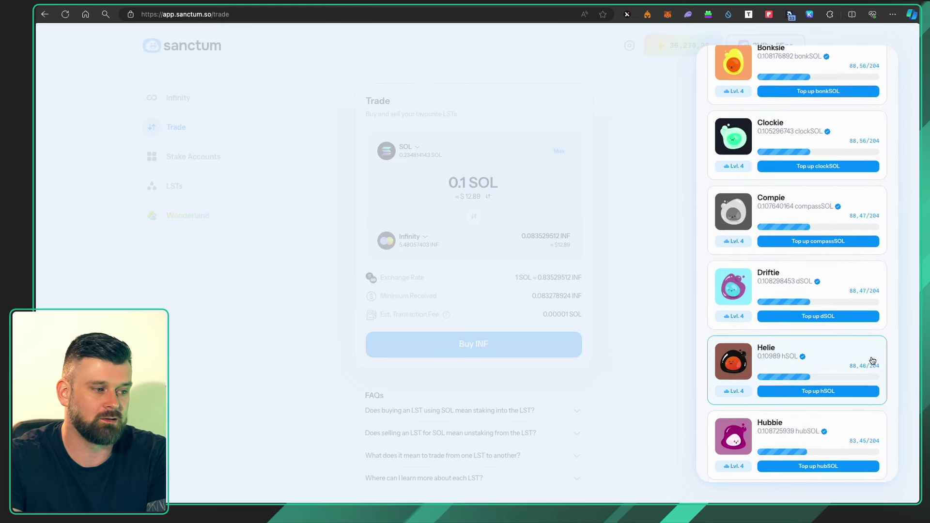
scroll(872, 363, down, 3)
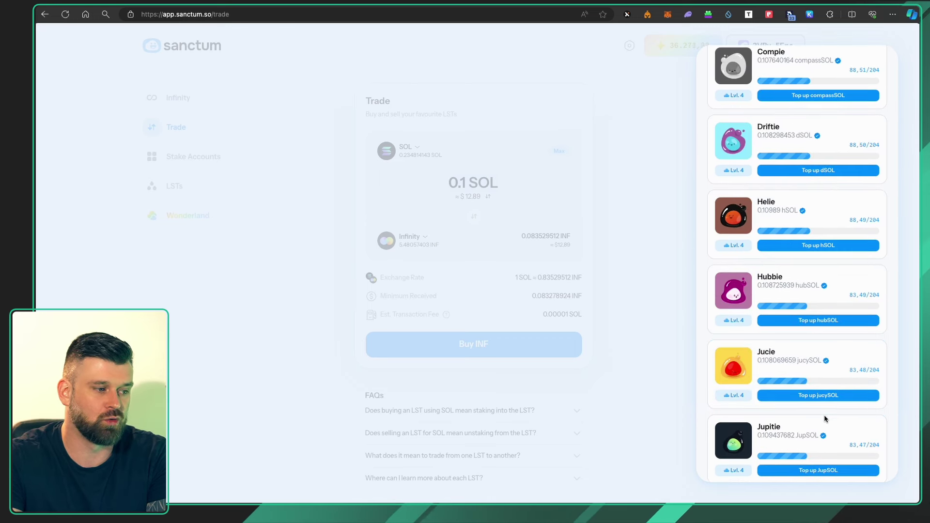
scroll(823, 431, down, 1)
click(824, 448)
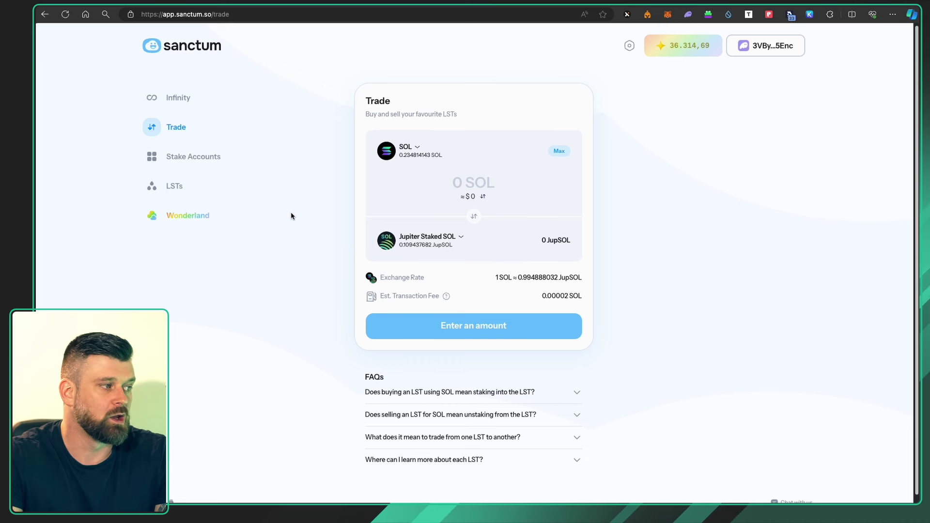
- Open the overview of liquid staking tokens and expand the details of INF
click(181, 189)
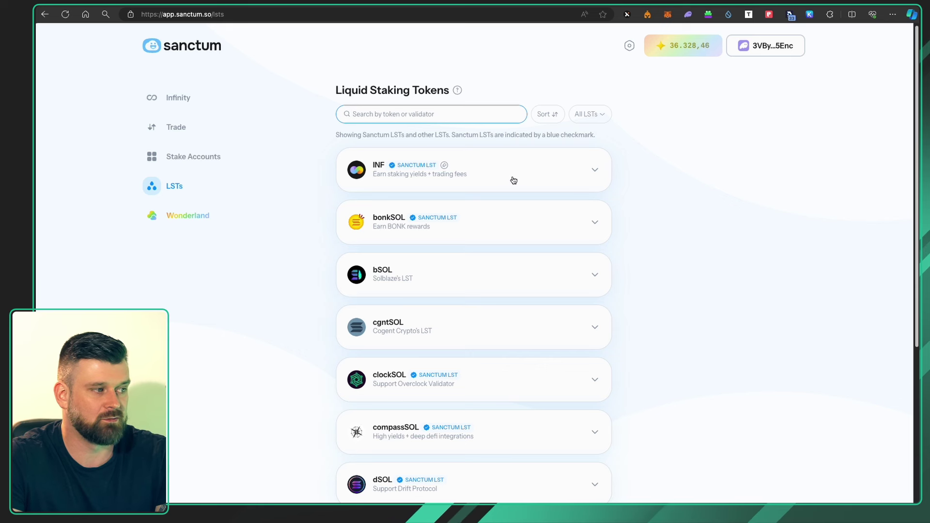
click(513, 180)
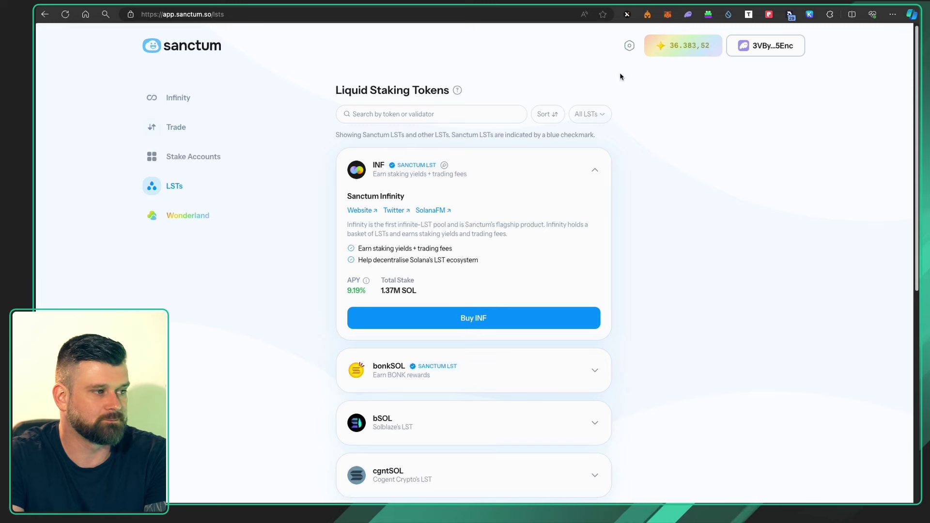
- Bring up the EXP stats again, look through the pets from Infinitie to Jupitie, and close the overview
click(688, 46)
scroll(786, 255, down, 3)
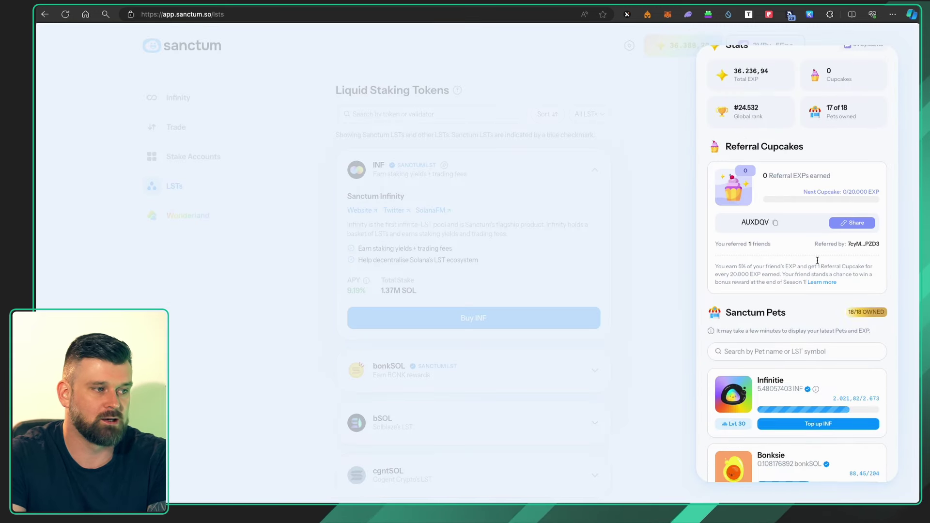
scroll(807, 358, down, 10)
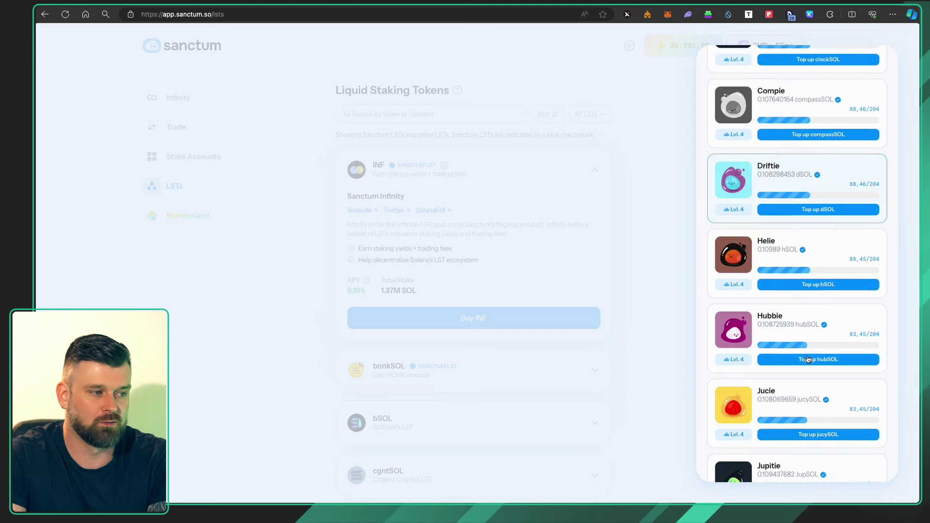
scroll(807, 359, up, 5)
scroll(807, 359, up, 2)
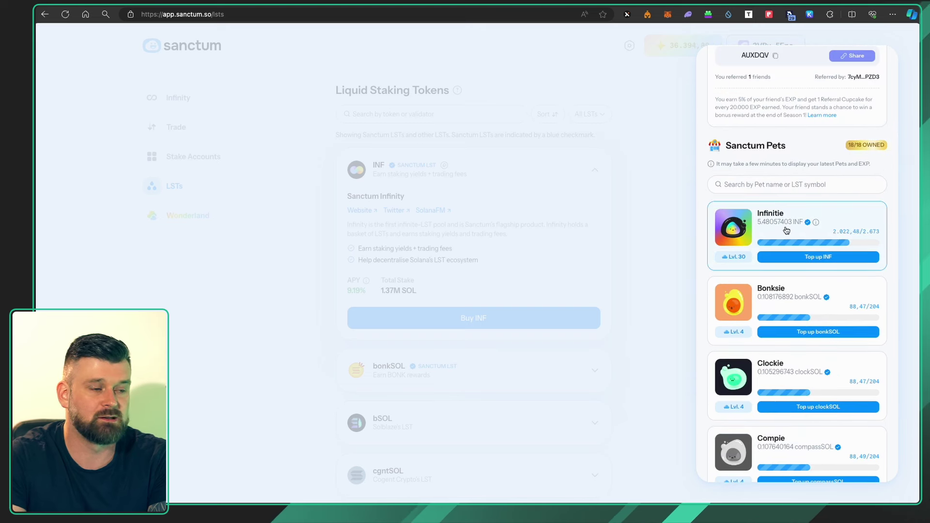
click(633, 201)
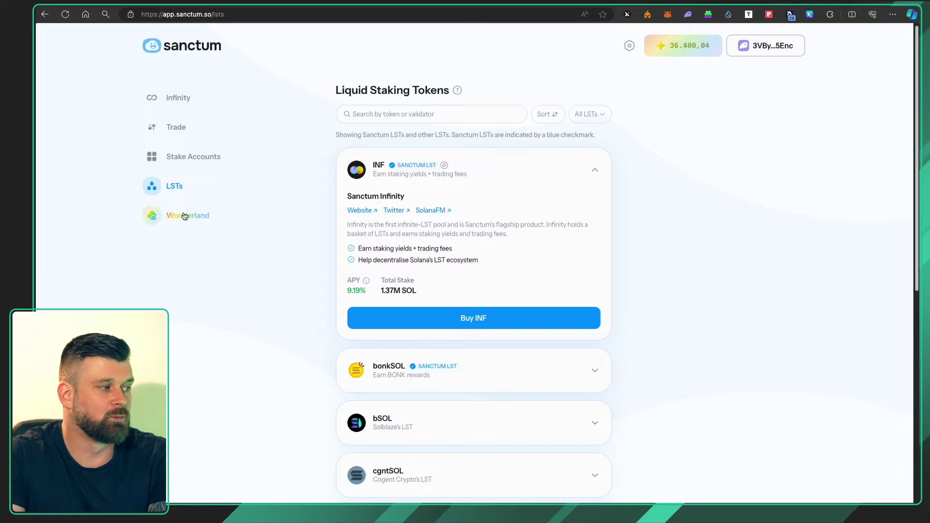
- Go to the Wonderland page and close the Jupitie pet's details
click(183, 215)
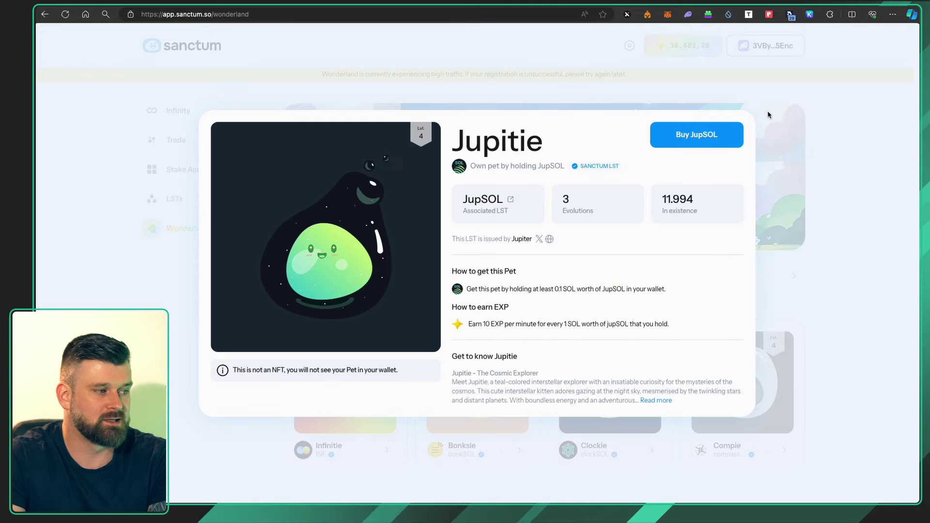
click(793, 283)
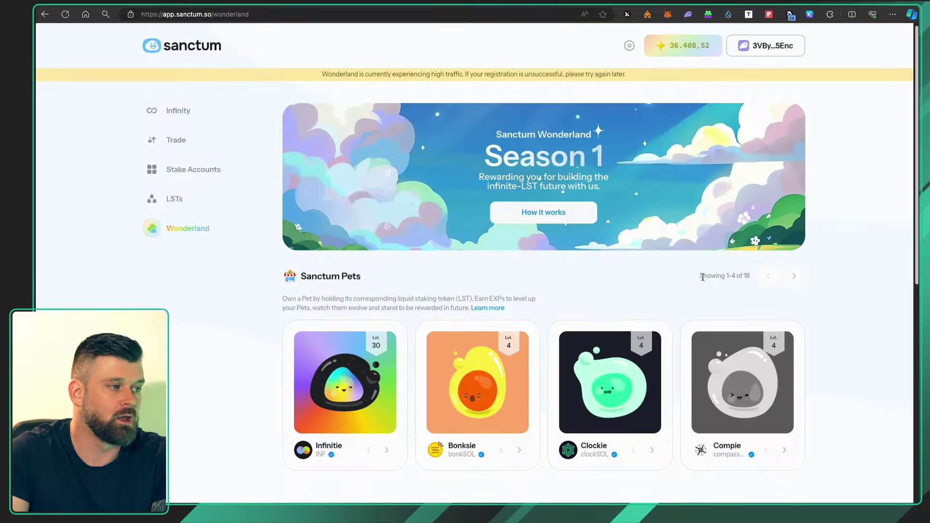
- Read through all three pages of Quest 1 in the Community Quests and bring up Quest 2
scroll(701, 276, down, 2)
scroll(702, 279, down, 4)
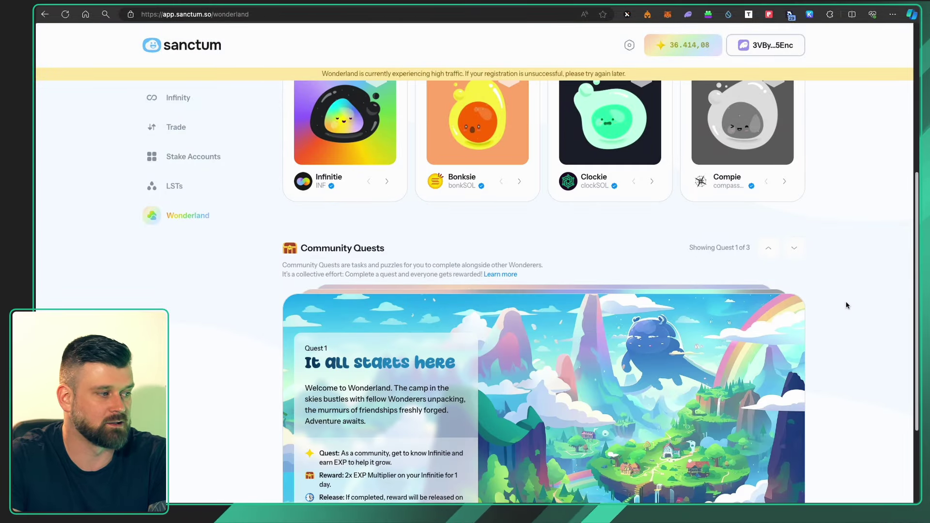
scroll(846, 305, down, 1)
scroll(412, 248, down, 2)
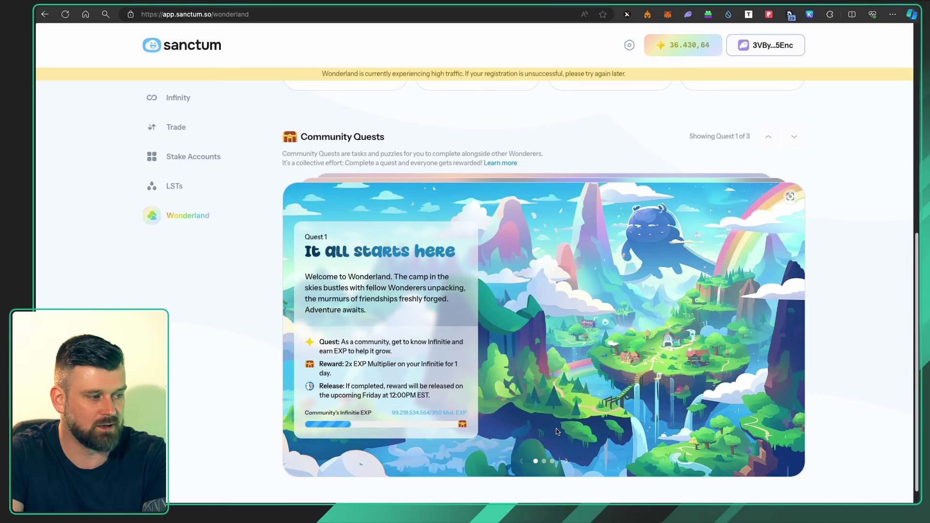
click(564, 462)
click(566, 461)
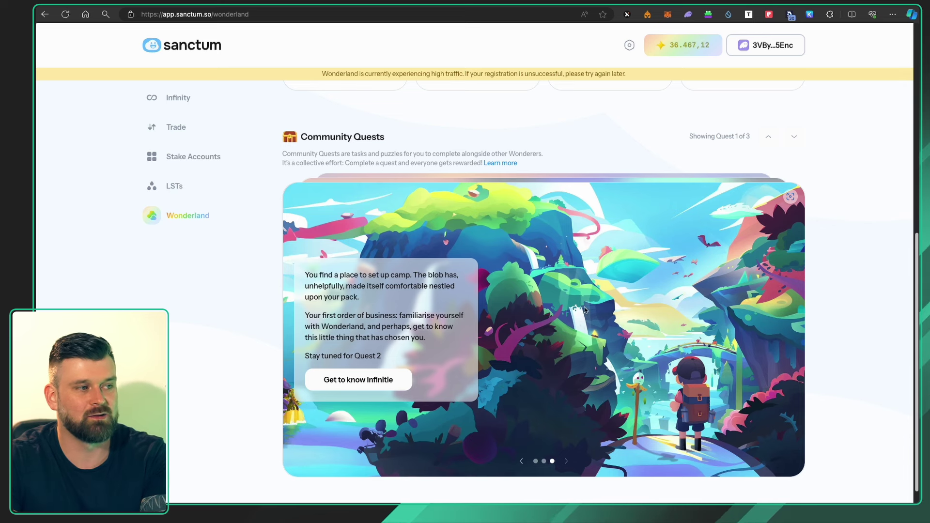
click(794, 140)
click(794, 141)
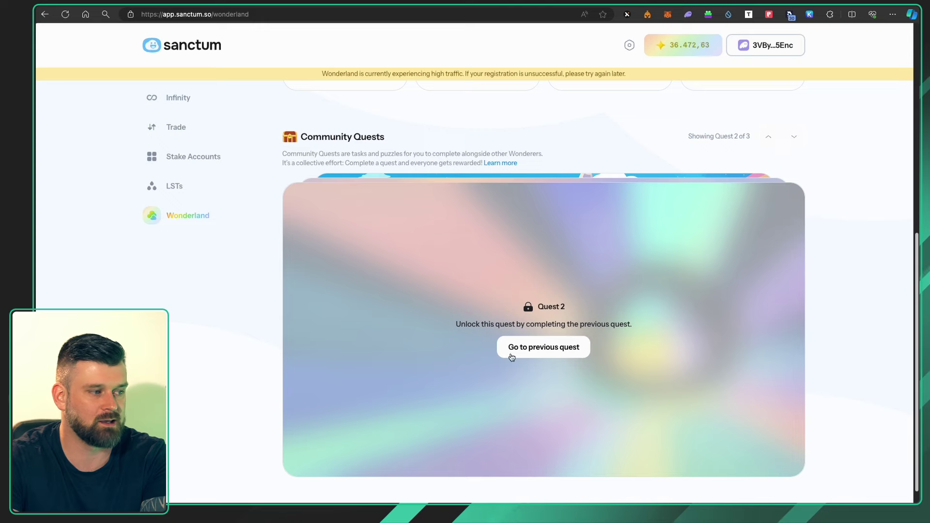